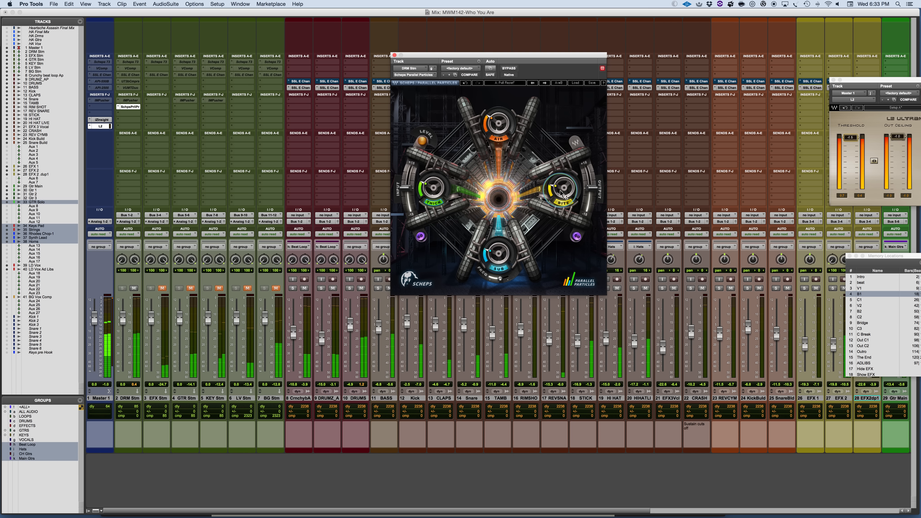
Fine-tune the Thick amount in Scheps Parallel Particles on the DRM Stm track and compare the drums with the plug-in bypassed
left_click_drag(434, 188, 433, 200)
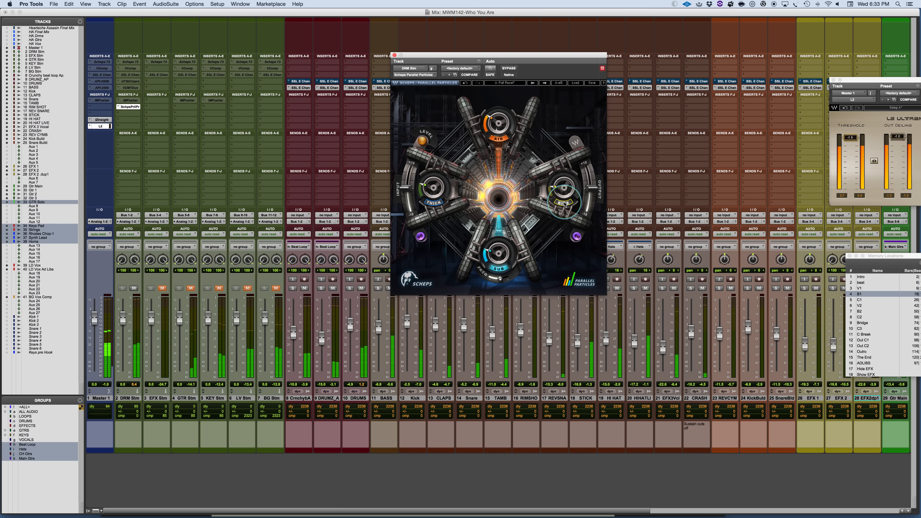
left_click(511, 69)
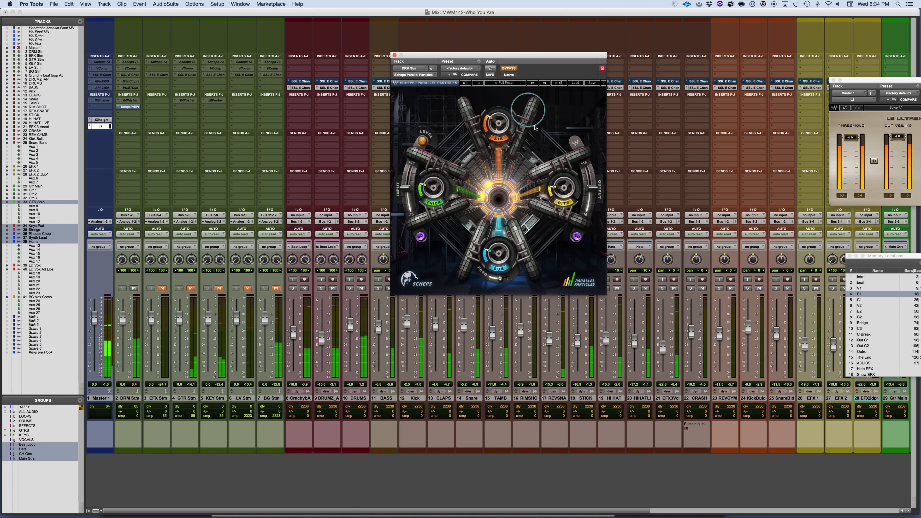
Try using the output level control on the DRM Stm plug-in and compare the result against bypass
left_click(578, 238)
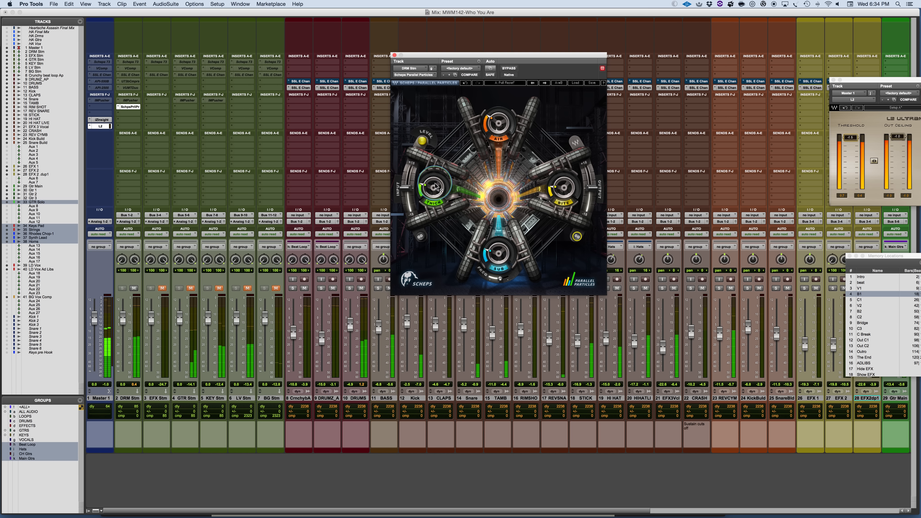
left_click_drag(599, 194, 595, 199)
left_click(508, 69)
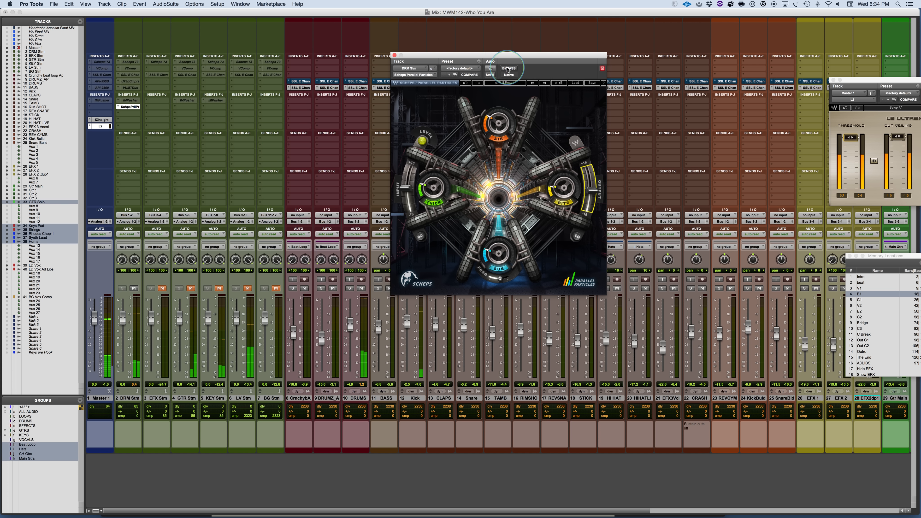
left_click(507, 68)
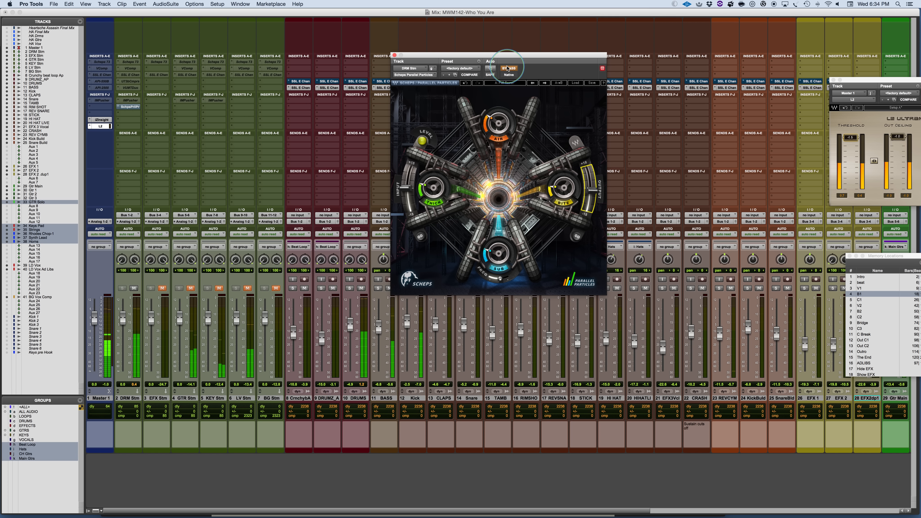
left_click(507, 68)
left_click(576, 236)
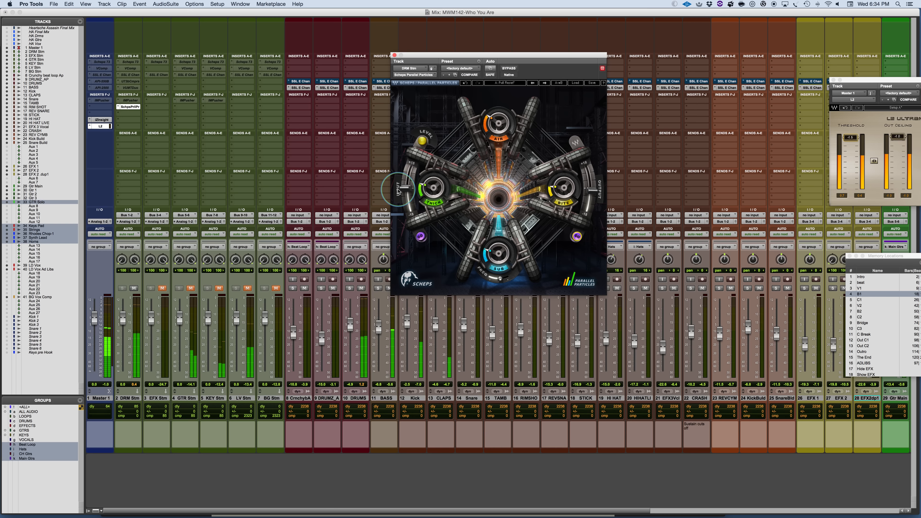
Adjust the DRM Stm plug-in's input level during playback, trying both higher and lower settings
left_click_drag(411, 188, 406, 135)
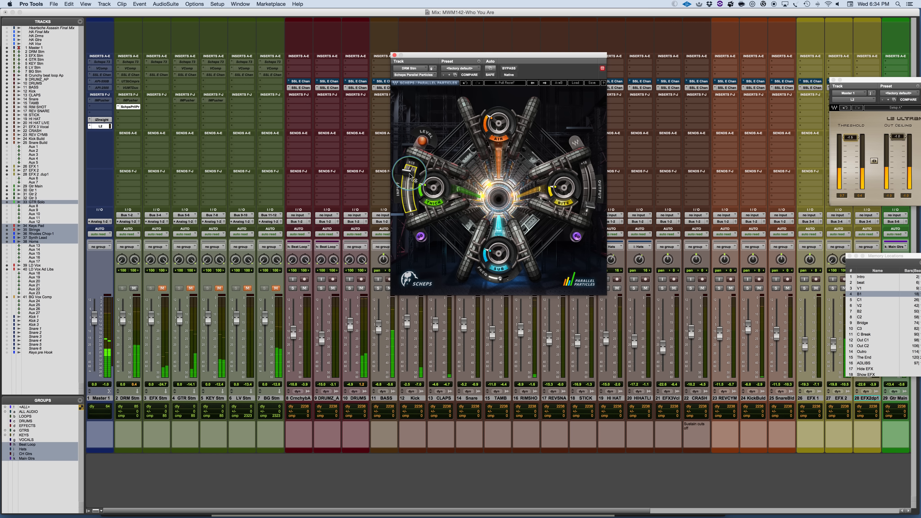
mouse_move(409, 174)
left_click_drag(411, 178, 412, 175)
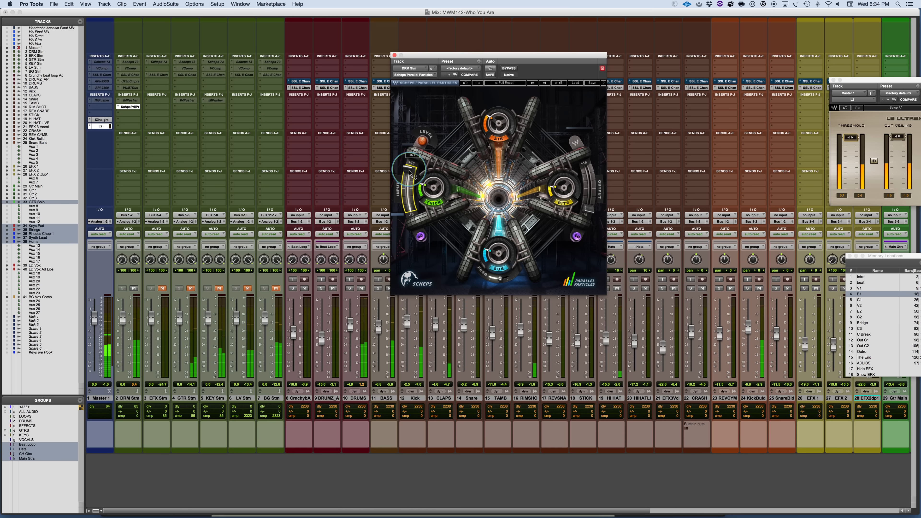
left_click_drag(409, 169, 408, 232)
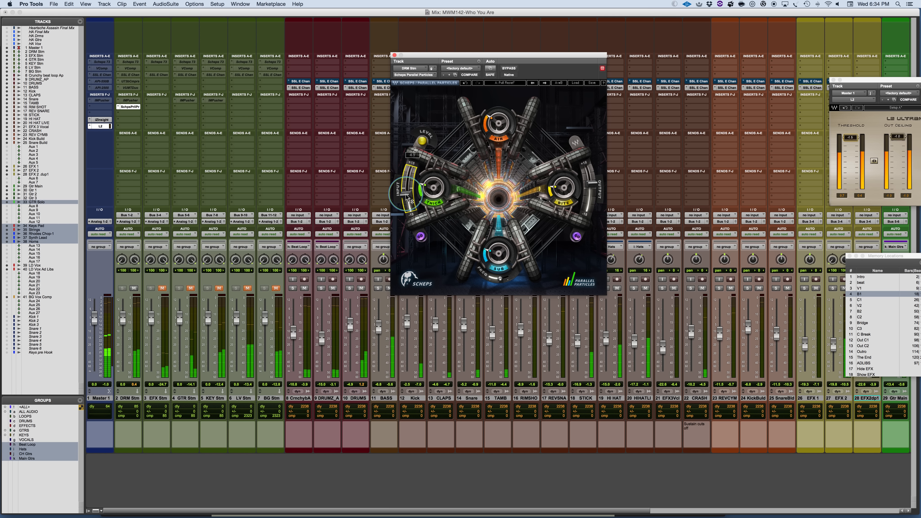
left_click_drag(409, 199, 409, 201)
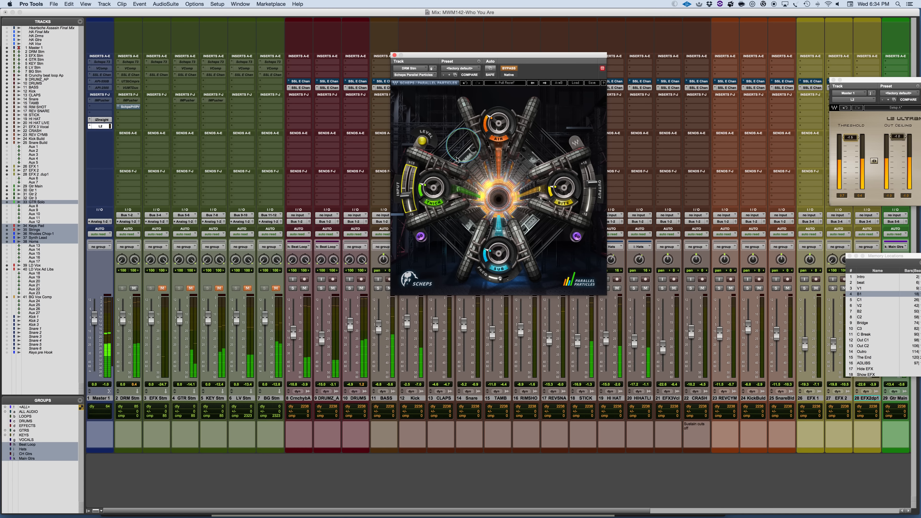
left_click_drag(402, 195, 402, 197)
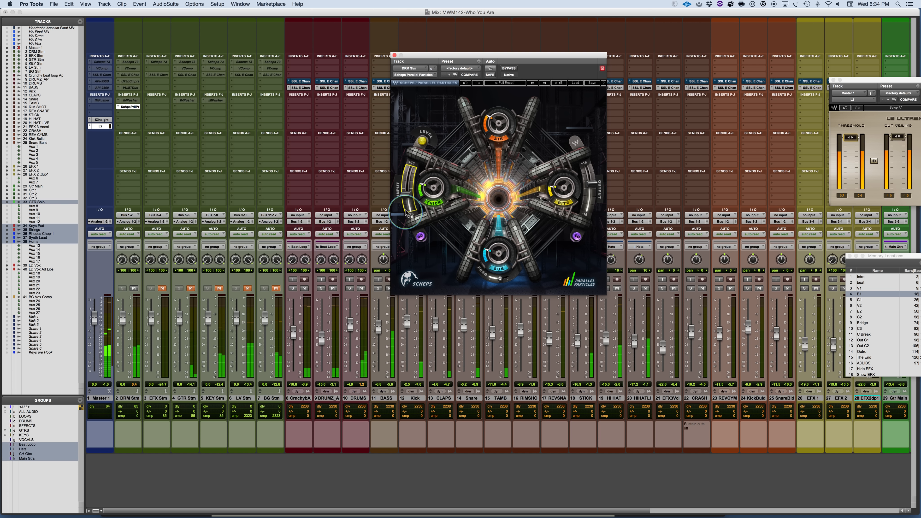
left_click_drag(405, 195, 405, 163)
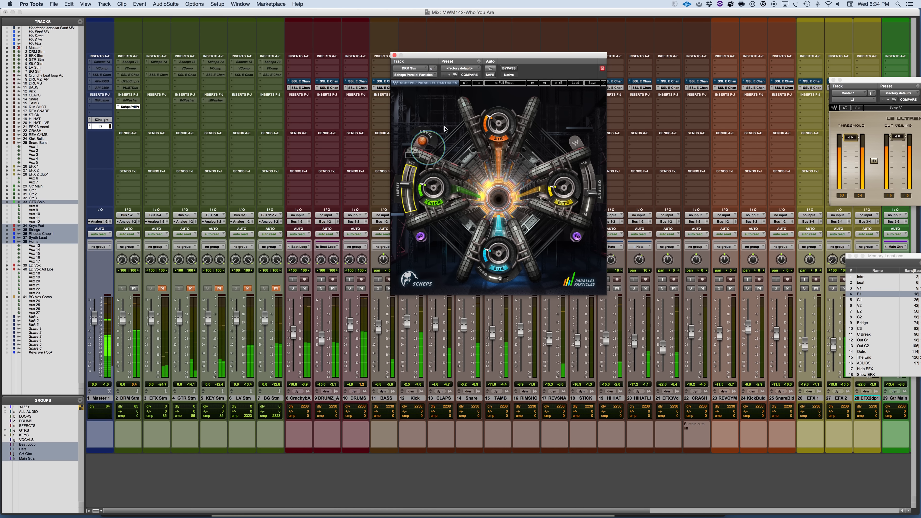
Compare the drum stem against bypass, fine-tune the plug-in's input level and stop playback
left_click(511, 69)
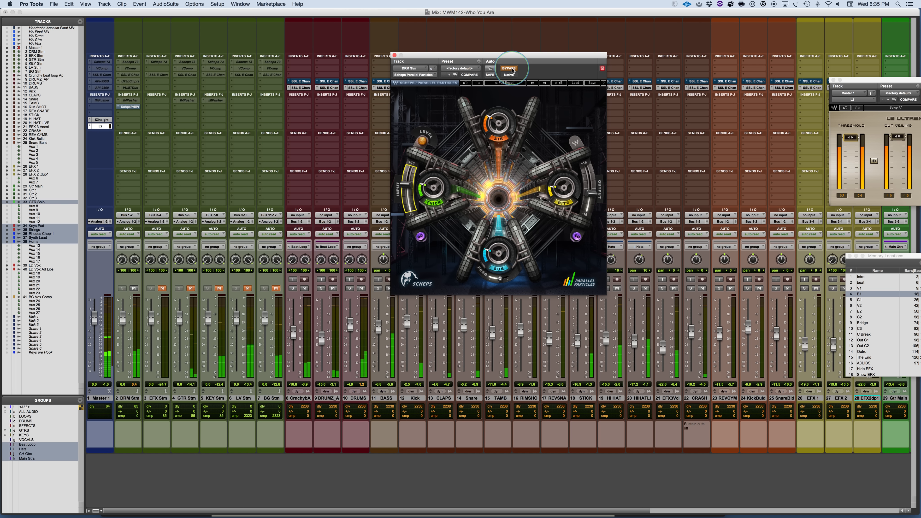
left_click_drag(406, 185, 406, 193)
key("space")
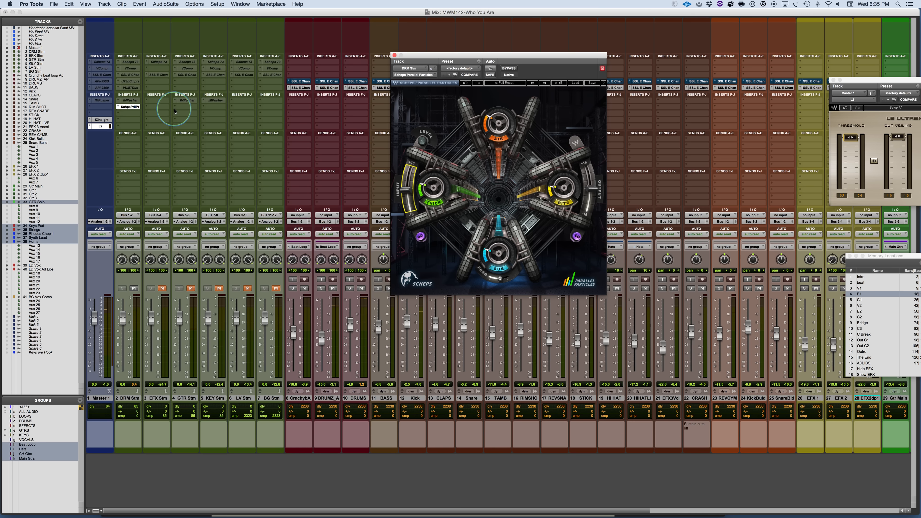
Copy the Scheps Parallel Particles insert from DRM Stm to GTR Stm and load the Full Reset preset in the copy
left_click_drag(128, 108, 183, 112)
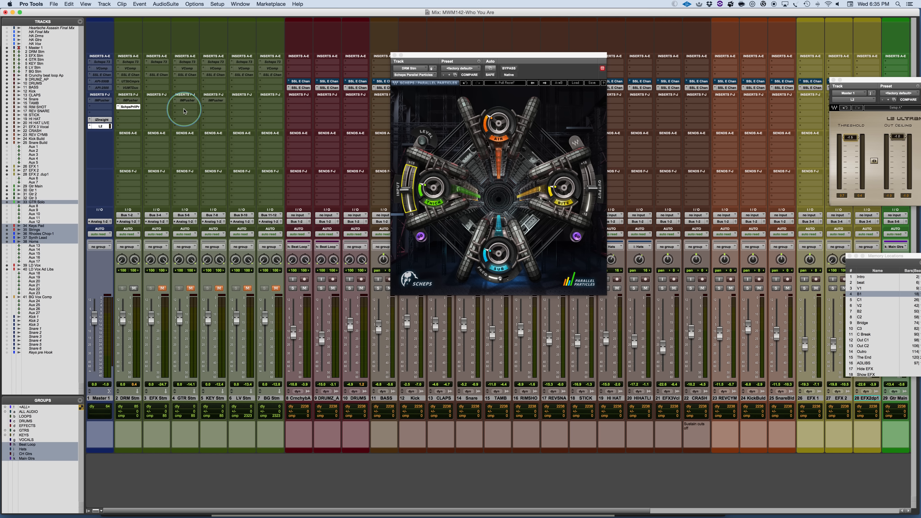
left_click(184, 109)
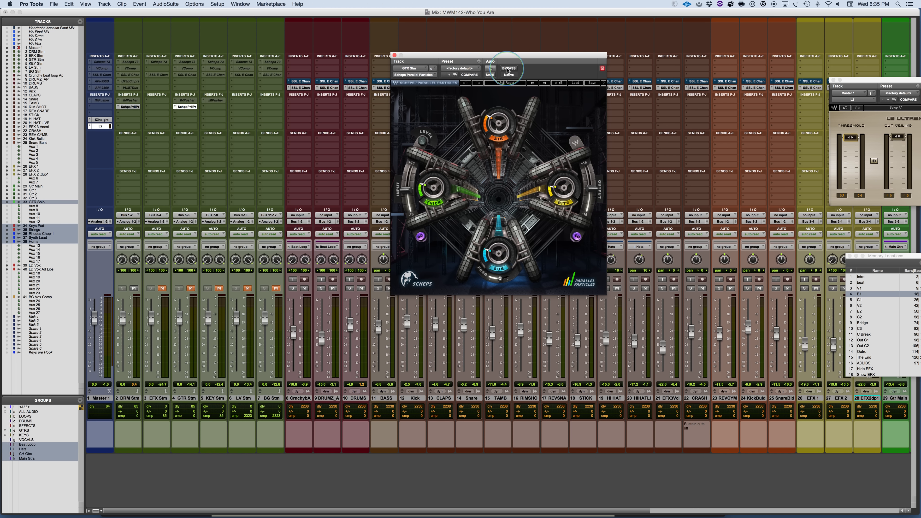
left_click(576, 83)
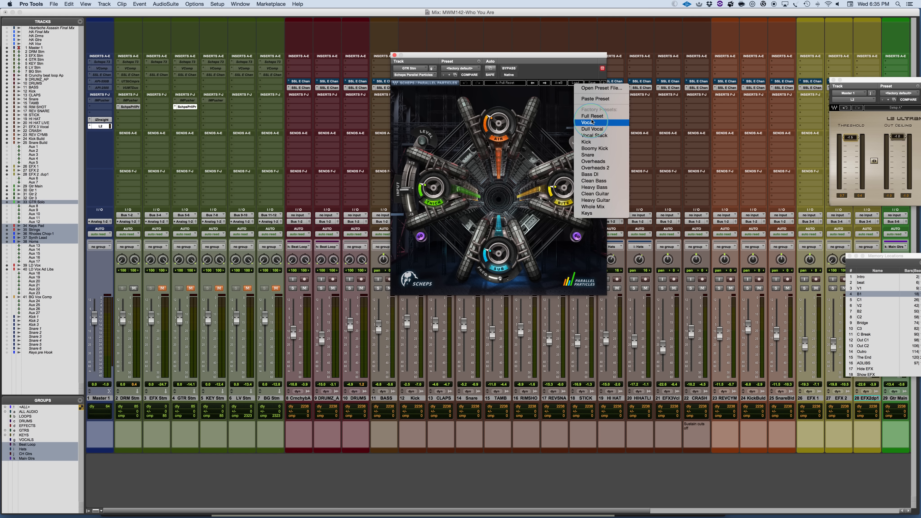
left_click(592, 115)
left_click(580, 83)
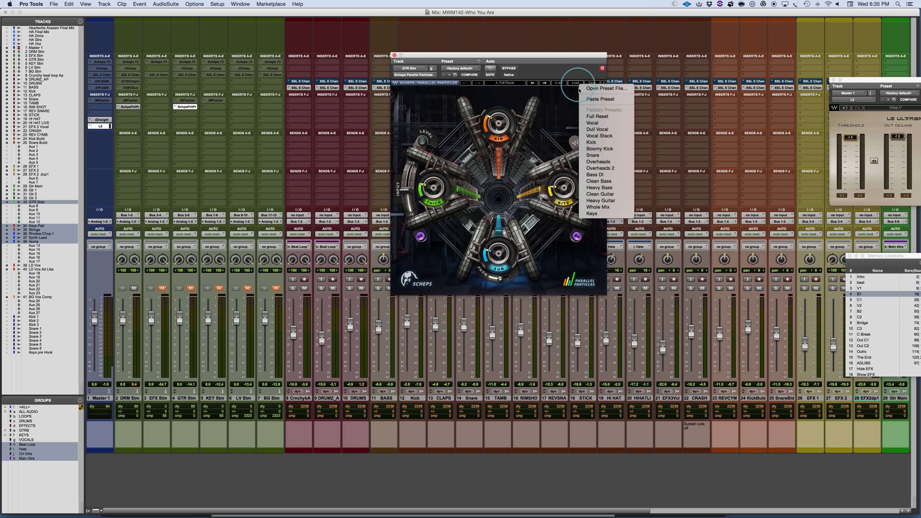
left_click(596, 117)
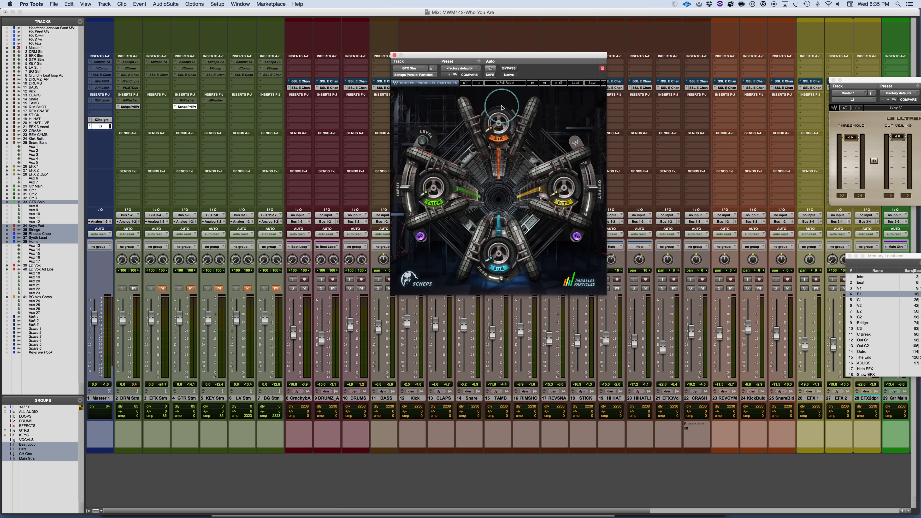
Start playback and raise the Thick and Bite amounts in the GTR Stm track's Scheps Parallel Particles
key("space")
left_click(190, 287)
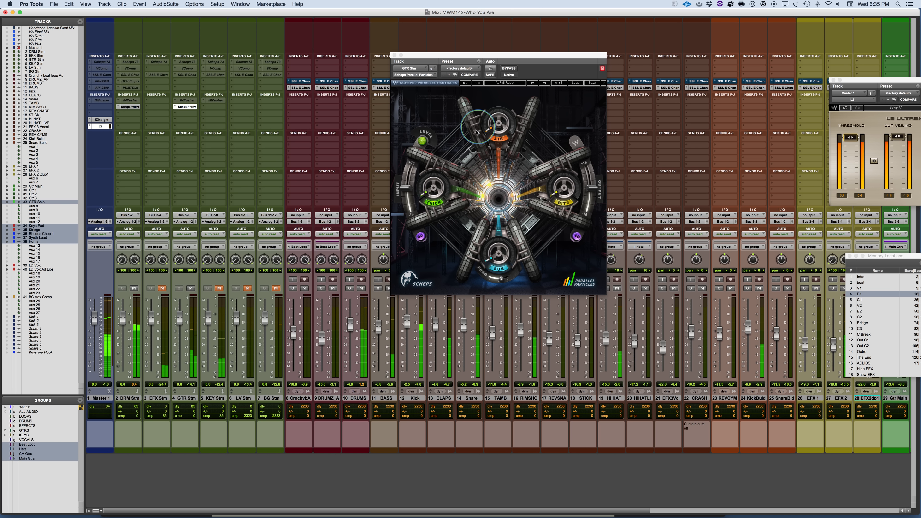
left_click_drag(433, 188, 432, 165)
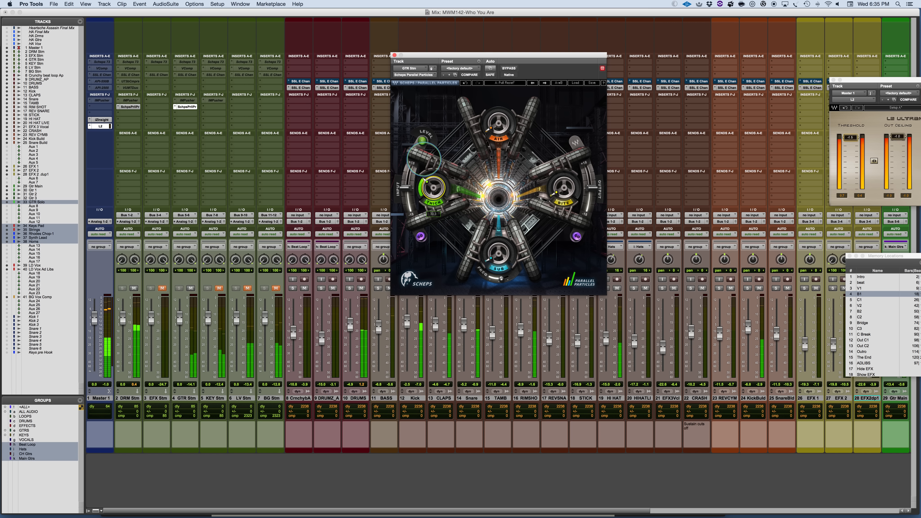
left_click_drag(563, 188, 563, 175)
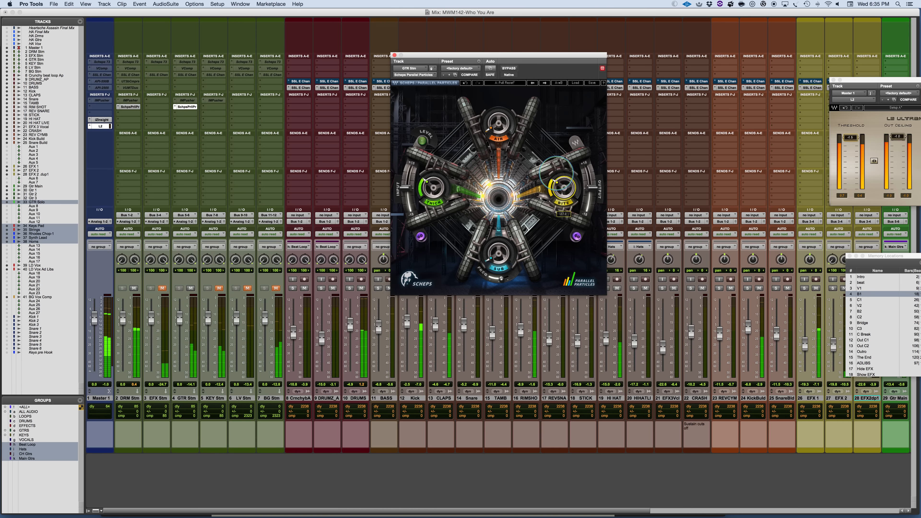
left_click_drag(425, 185, 425, 181)
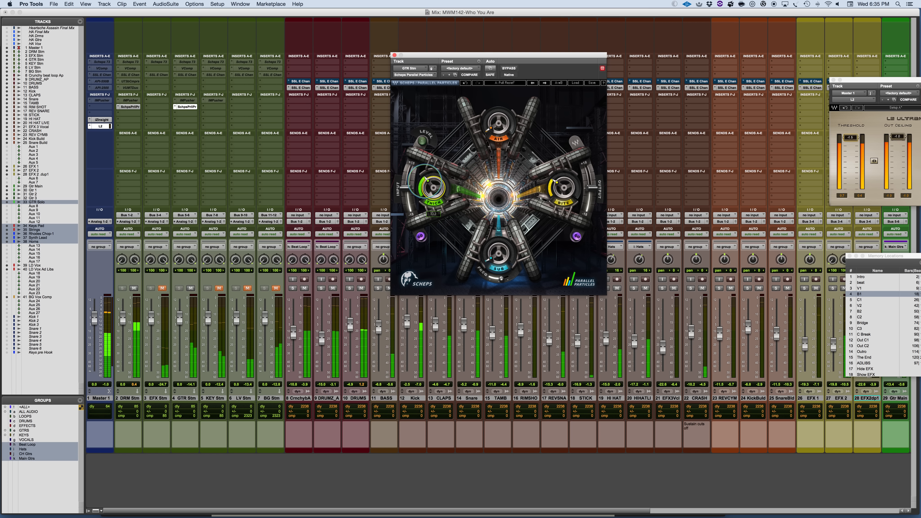
left_click_drag(557, 186, 557, 184)
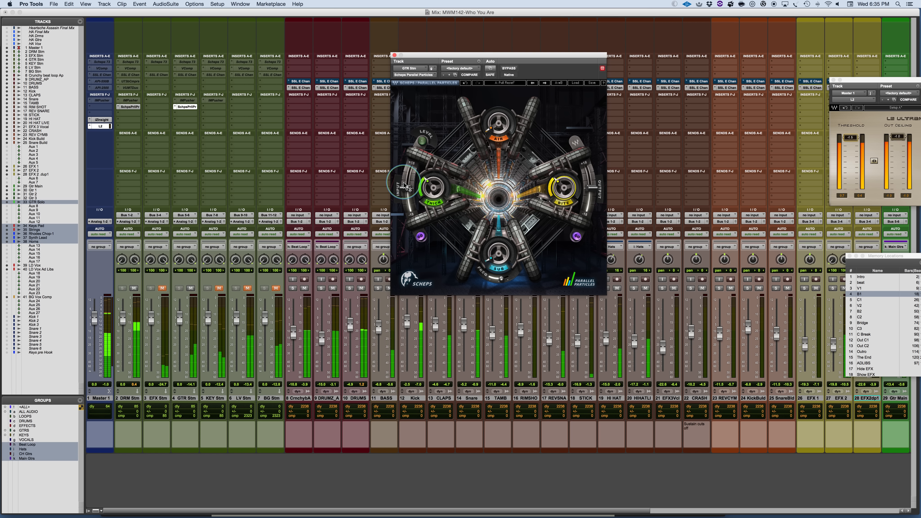
Raise the GTR Stm plug-in's input level, switch to adjusting its output level, and compare the result against bypass
left_click_drag(403, 187, 402, 145)
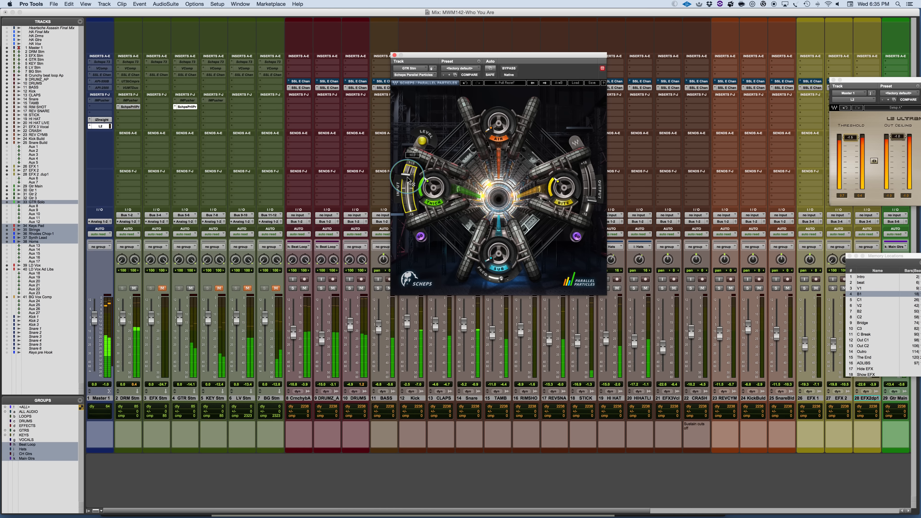
left_click(577, 236)
left_click_drag(601, 202, 592, 203)
left_click(508, 69)
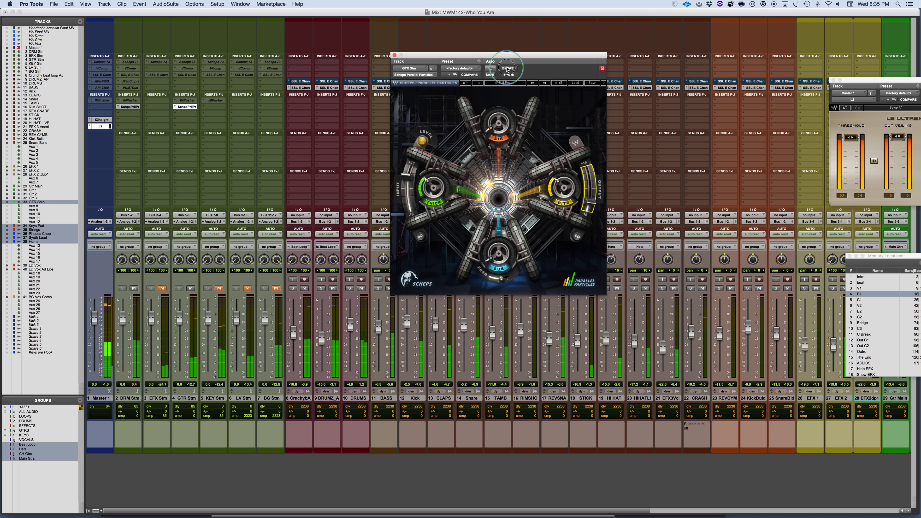
left_click(507, 69)
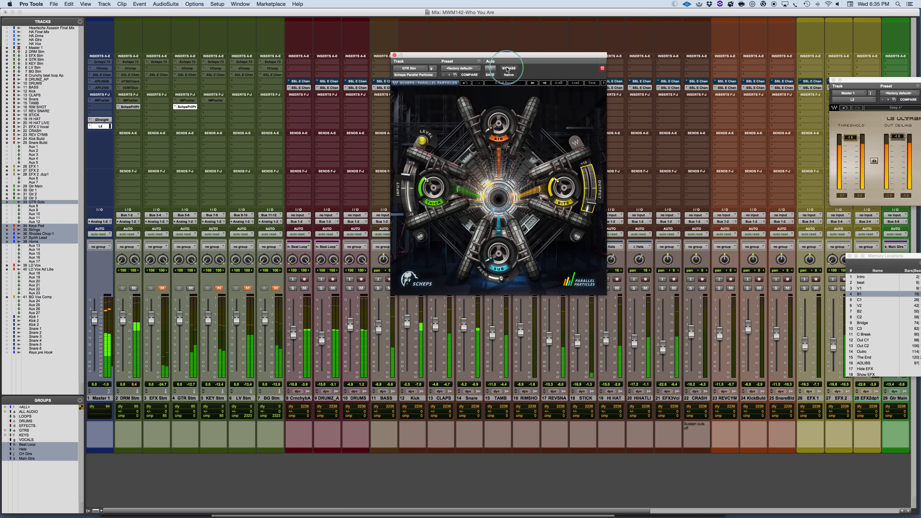
Select the DRM Stm and GTR Stm tracks and toggle bypass on both Scheps inserts together to compare the mix
left_click(137, 107)
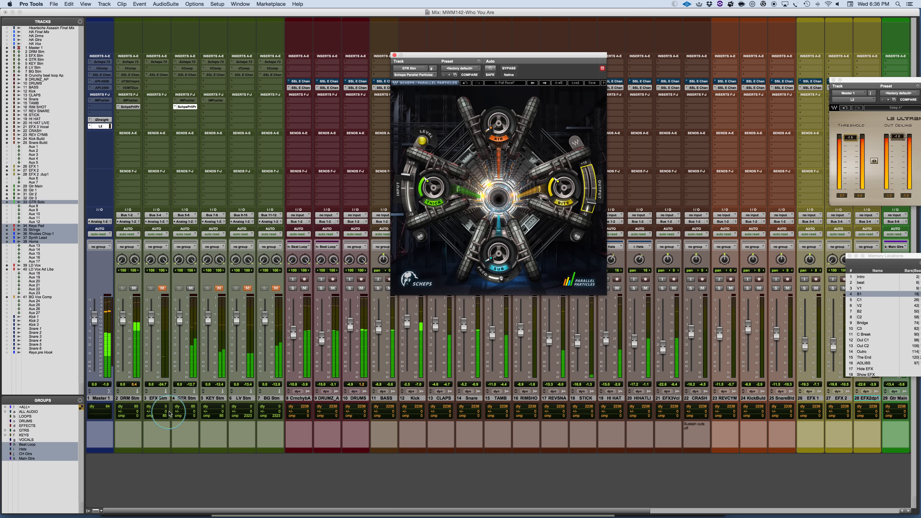
left_click(128, 398)
left_click(187, 399, "super")
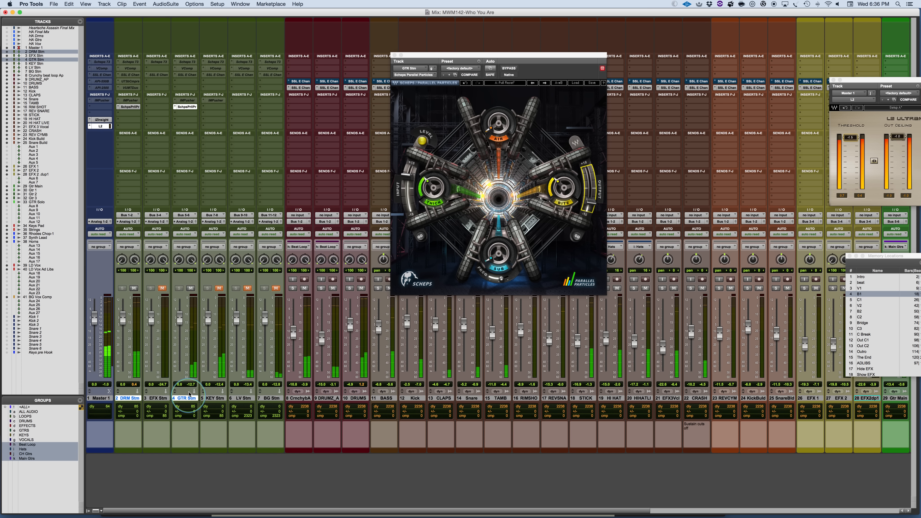
left_click(130, 107, "alt+shift+super")
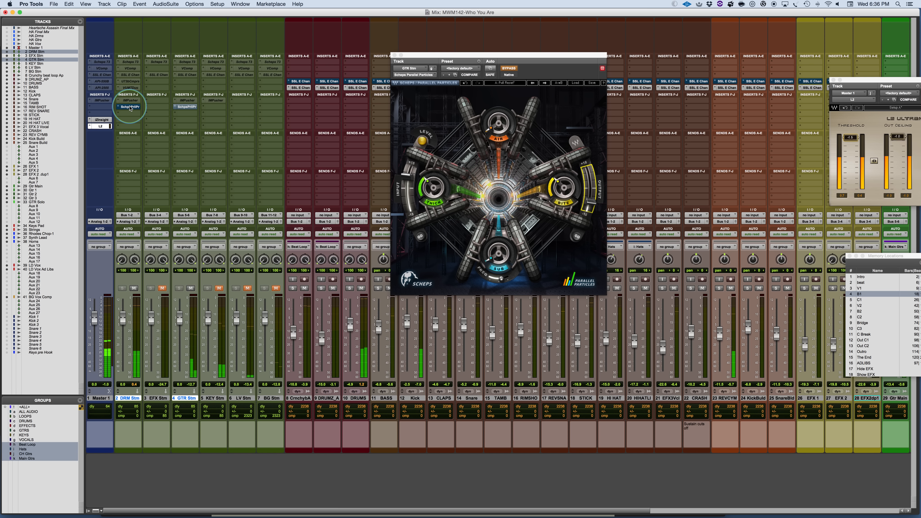
left_click(130, 107, "alt+shift+super")
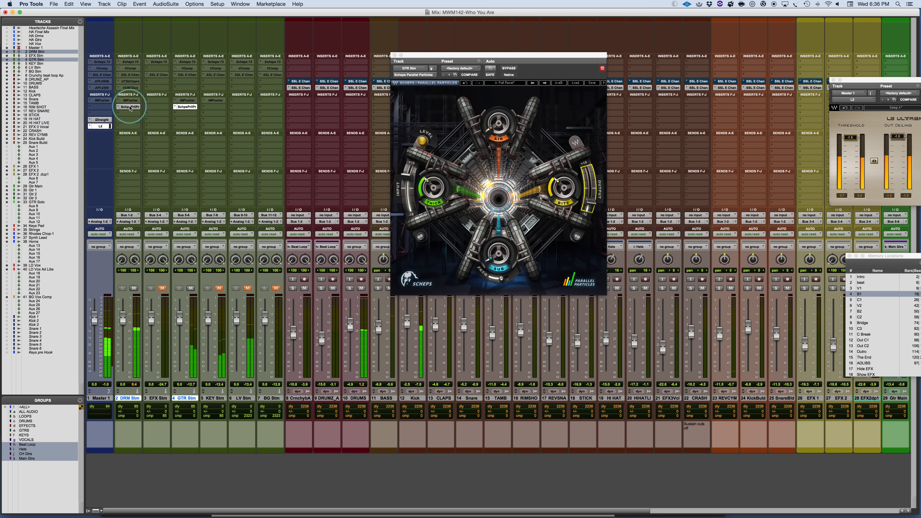
left_click(130, 107, "alt+shift+super")
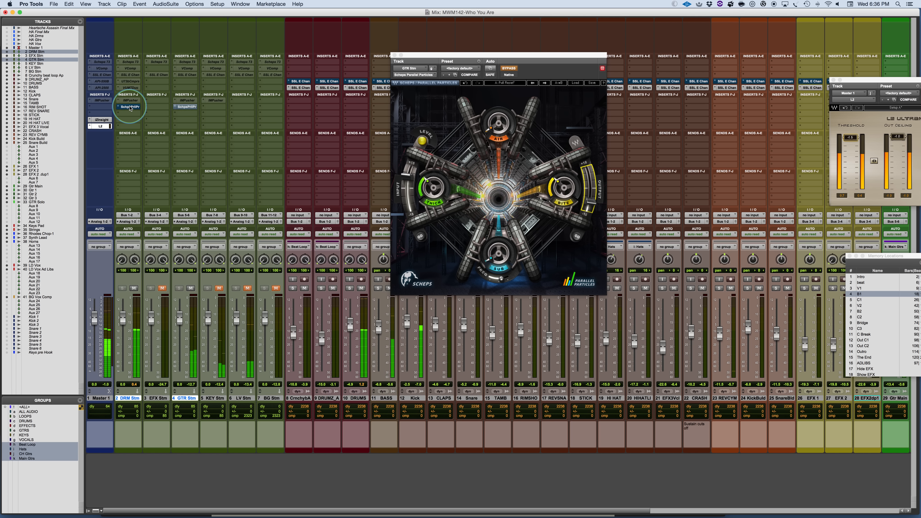
left_click(129, 107, "alt+shift+super")
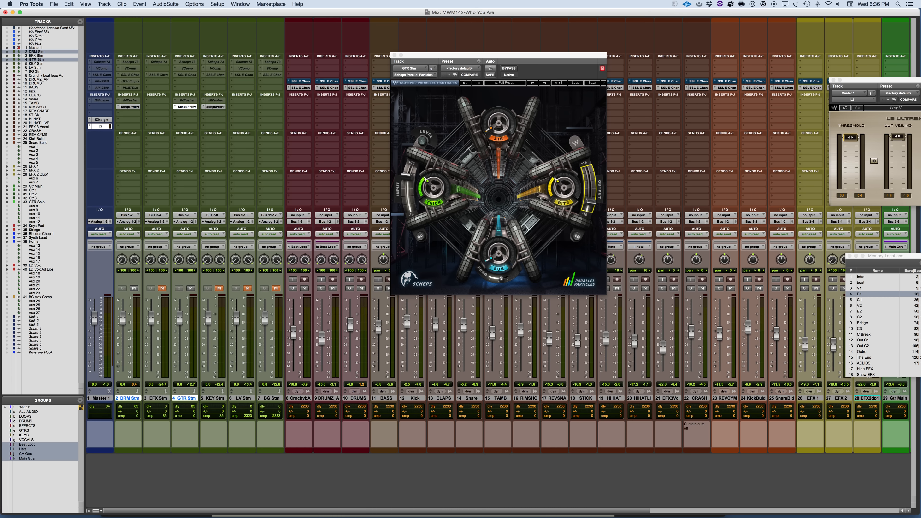
Recall the C2 memory location to move the session to that section
left_click(871, 300)
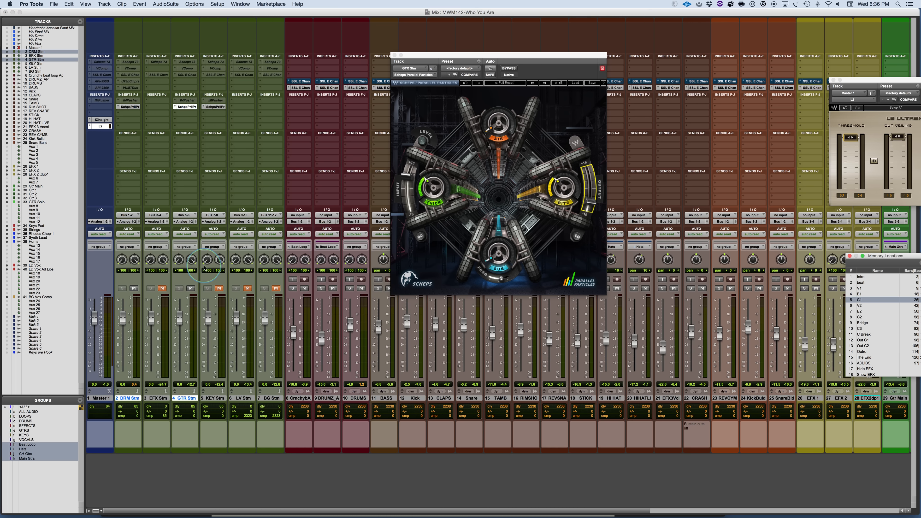
left_click(862, 317)
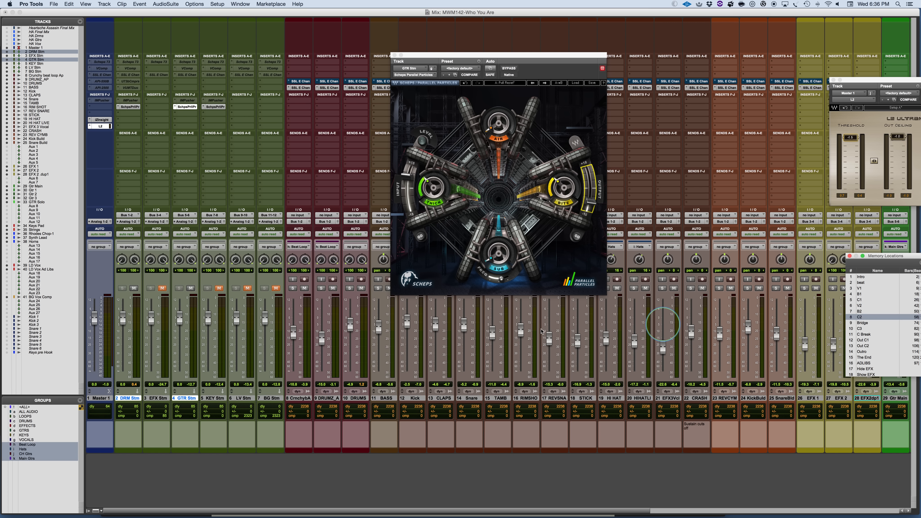
Unmute the KEY Stm track, open its Scheps Parallel Particles insert and load the Full Reset preset
left_click(218, 288)
left_click(213, 106)
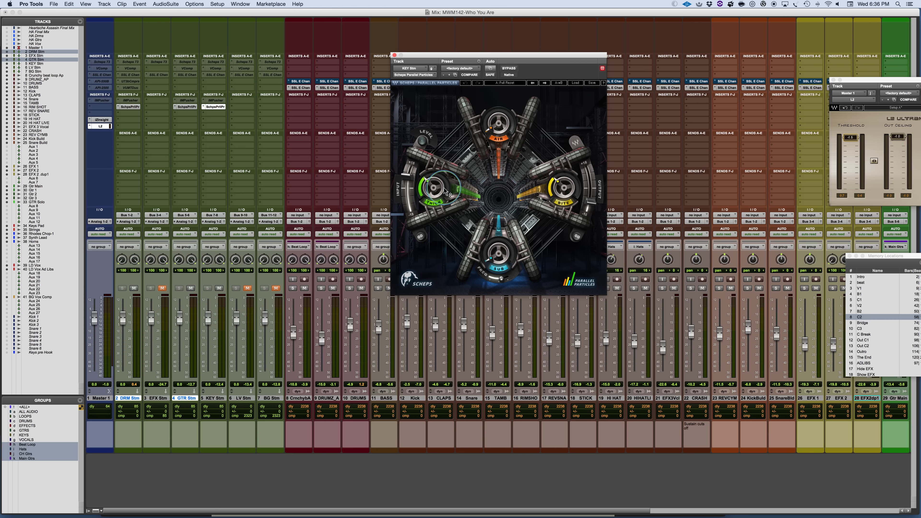
left_click(440, 200)
mouse_move(438, 196)
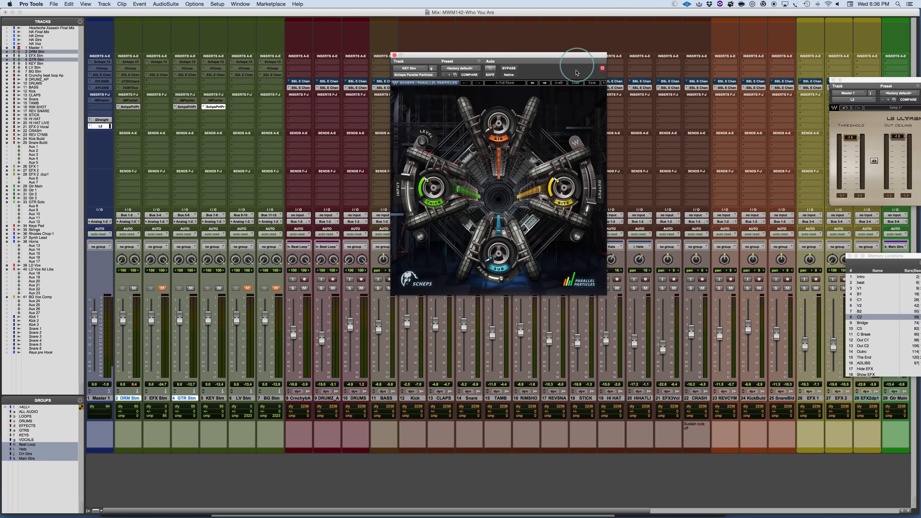
left_click(575, 83)
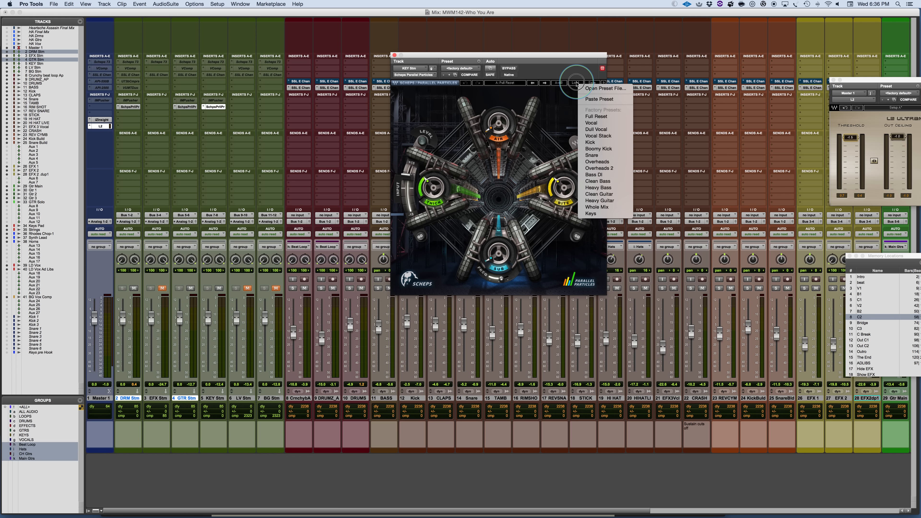
left_click(596, 117)
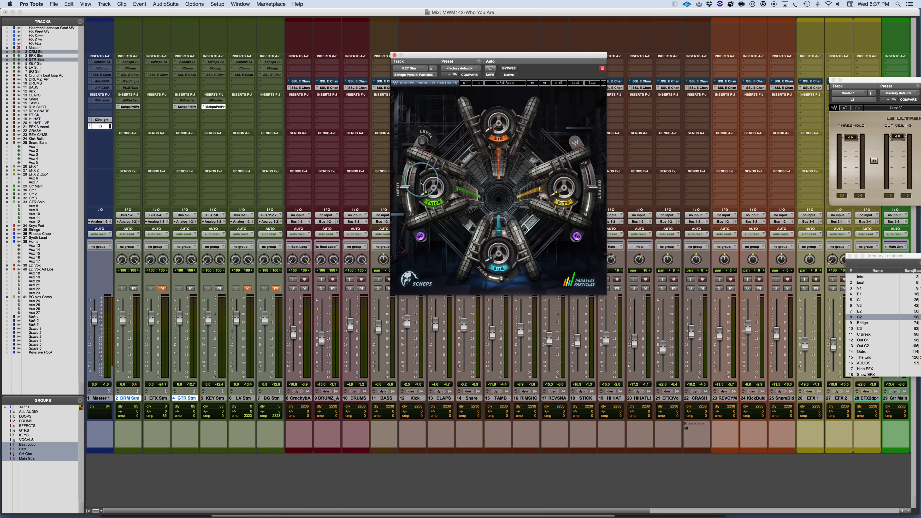
Start playback and raise the Thick and Bite amounts in the KEY Stm track's Scheps Parallel Particles
key("space")
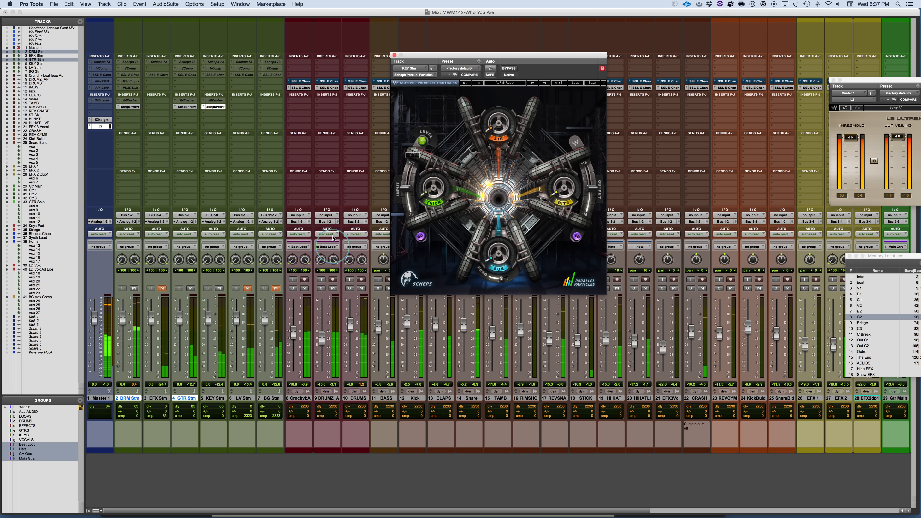
left_click_drag(431, 197, 419, 167)
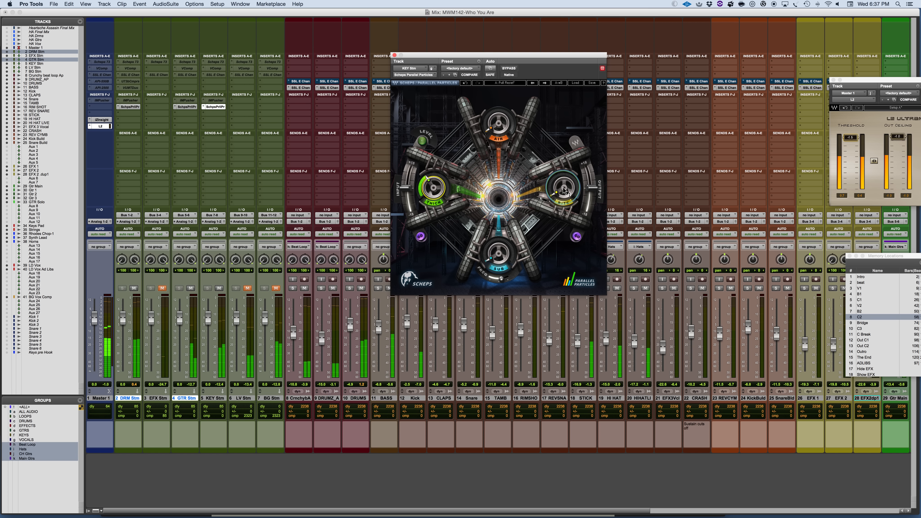
left_click_drag(563, 196, 561, 177)
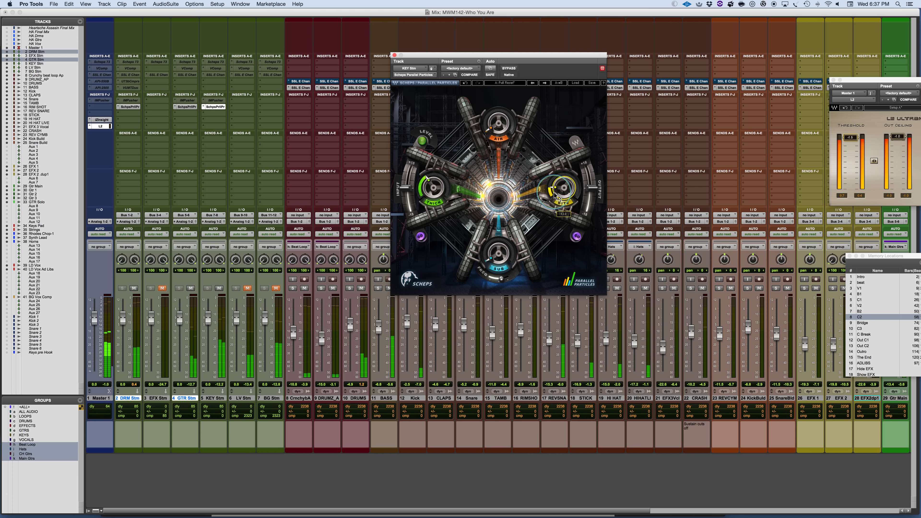
Mute the GTR Stm and DRM Stm tracks and raise the KEY Stm plug-in's input level slightly
left_click(190, 288)
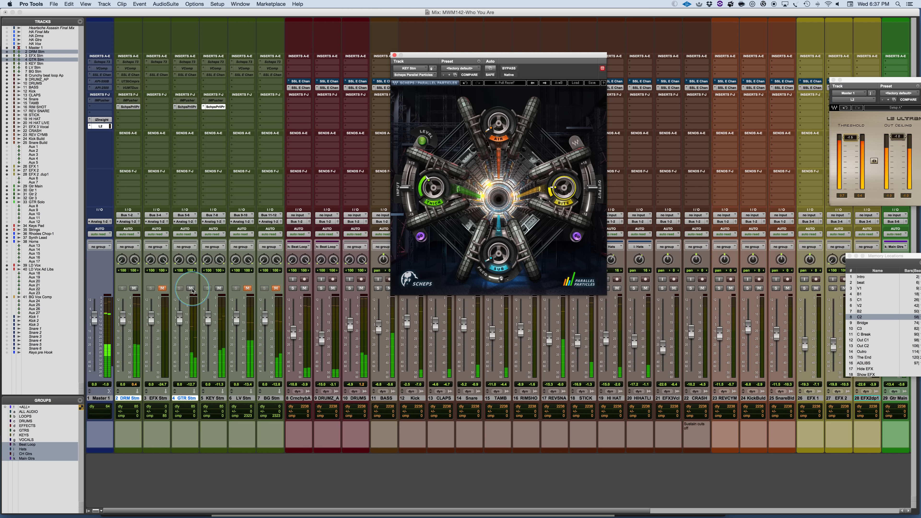
left_click(134, 288)
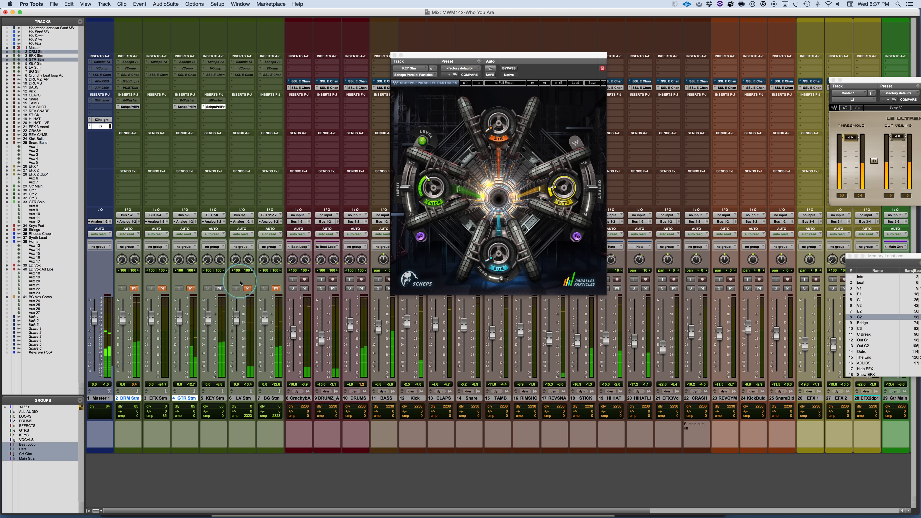
left_click_drag(395, 192, 398, 168)
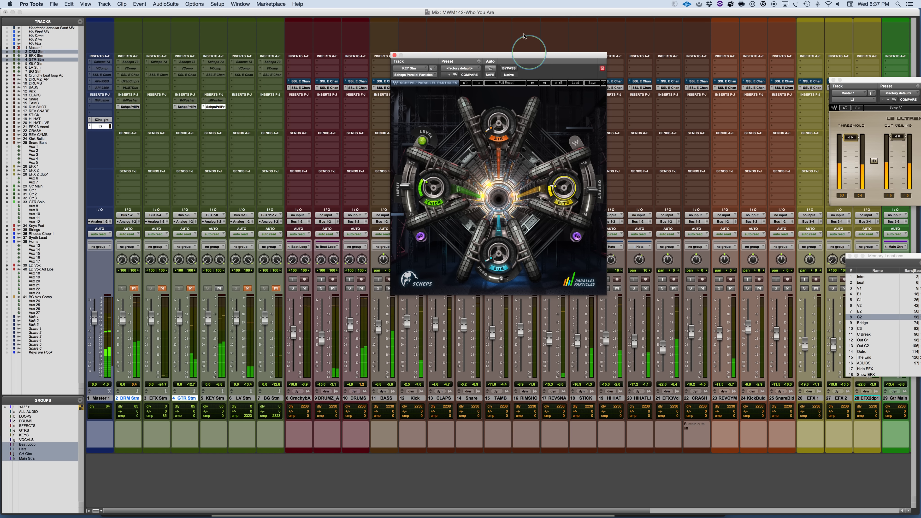
Compare the KEY Stm track's Scheps processing against bypass with the guitar and drum stems muted
left_click(509, 69)
left_click(510, 69)
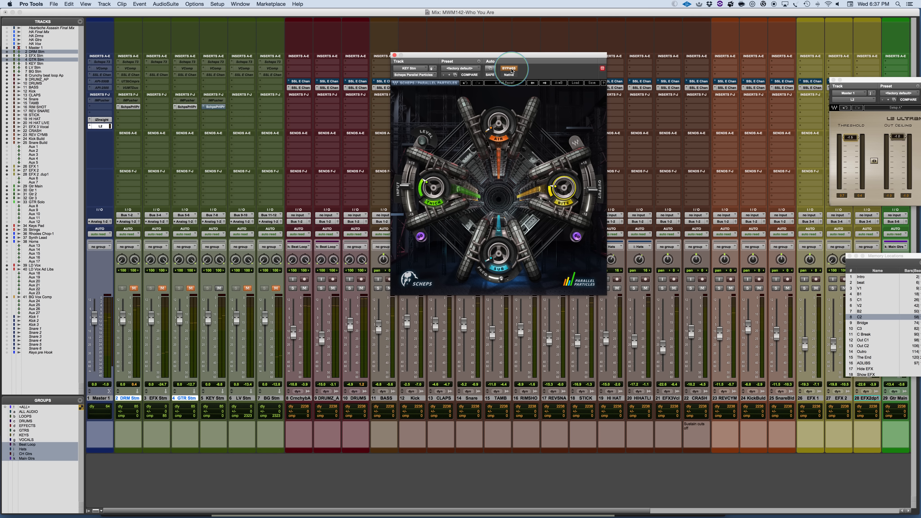
left_click(509, 69)
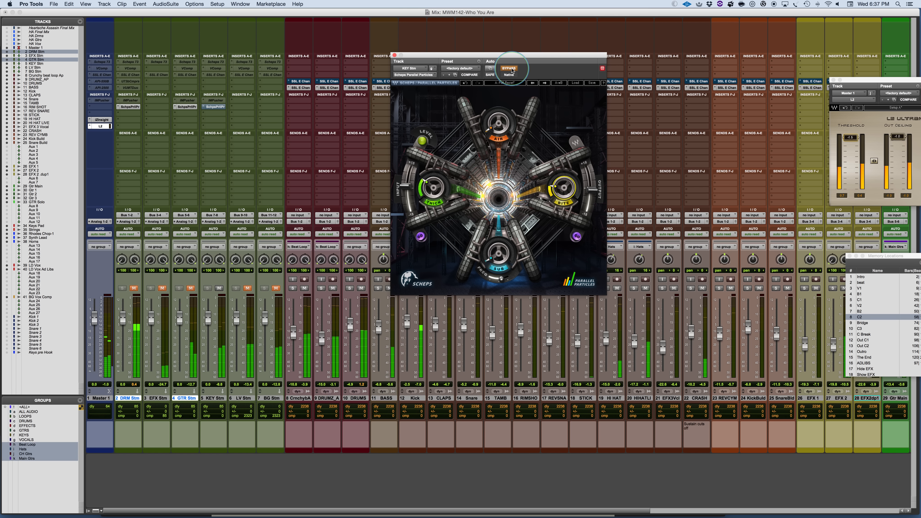
Unlink the KEY Stm plug-in's output from its input, lower the output level slightly, and compare the result against bypass
left_click(577, 237)
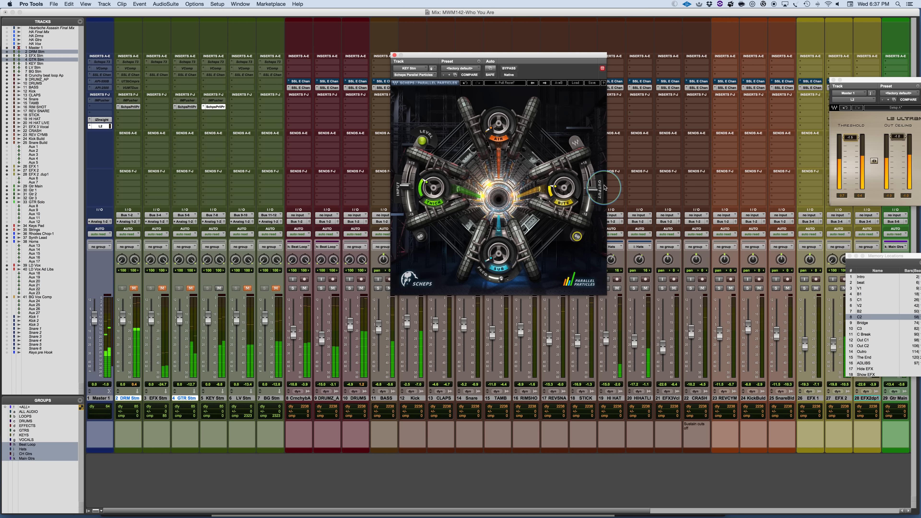
left_click_drag(593, 190, 592, 198)
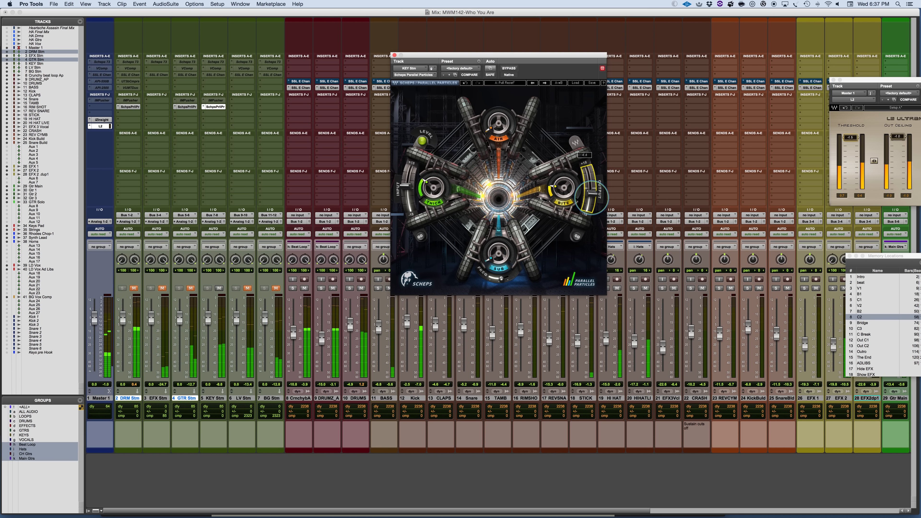
left_click(506, 69)
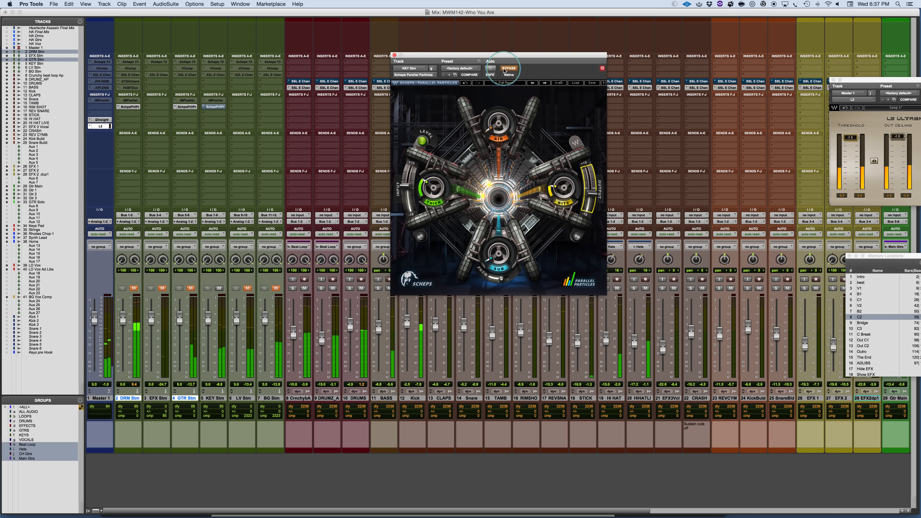
left_click(505, 70)
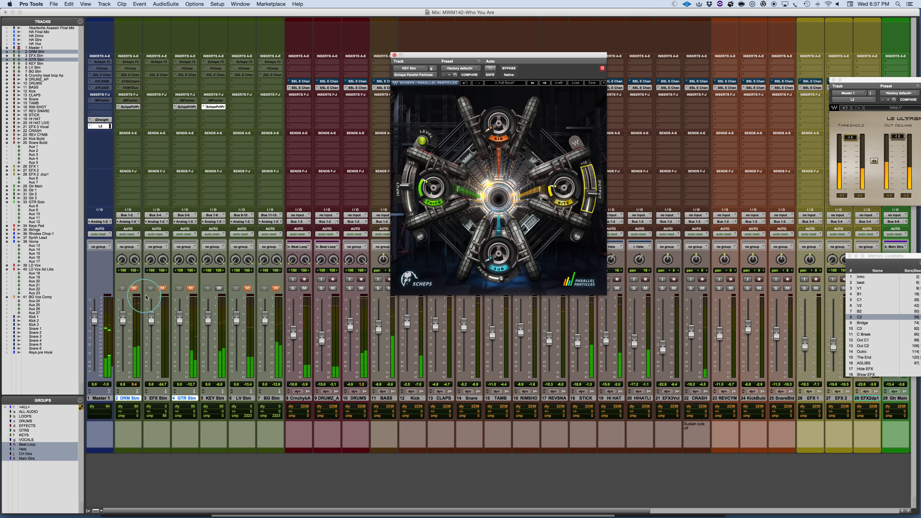
Unmute the GTR Stm and DRM Stm tracks and raise the Air amount in the KEY Stm plug-in
left_click(192, 290)
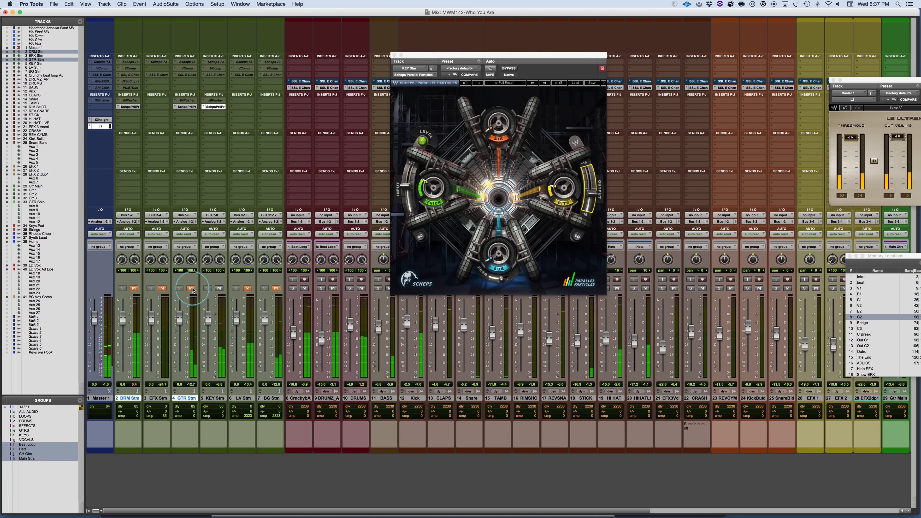
left_click(137, 290)
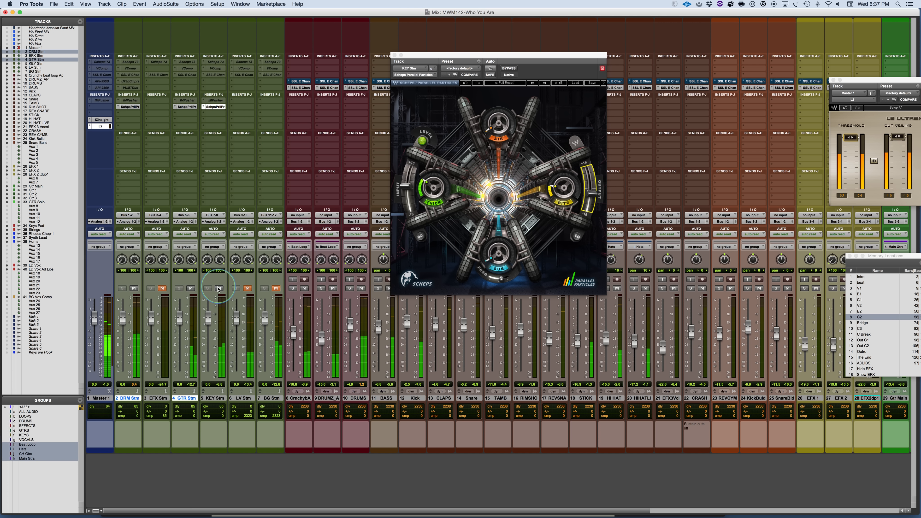
mouse_move(491, 122)
left_mouse_down()
mouse_move(489, 96)
mouse_move(495, 128)
left_mouse_up()
Toggle bypass on the Scheps inserts of DRM Stm, GTR Stm and KEY Stm together to compare the full mix
left_click(127, 109)
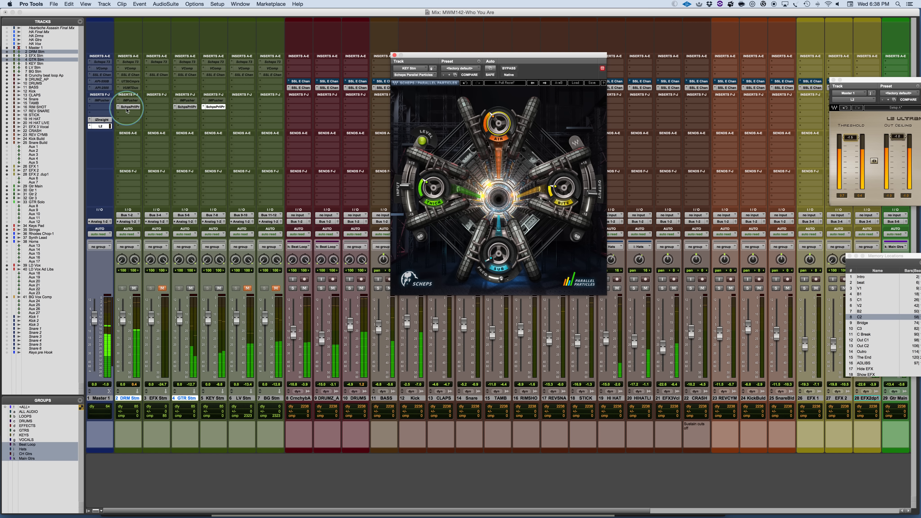
left_click(127, 109)
left_click(127, 108, "super")
left_click(189, 107, "super")
left_click(215, 107, "super")
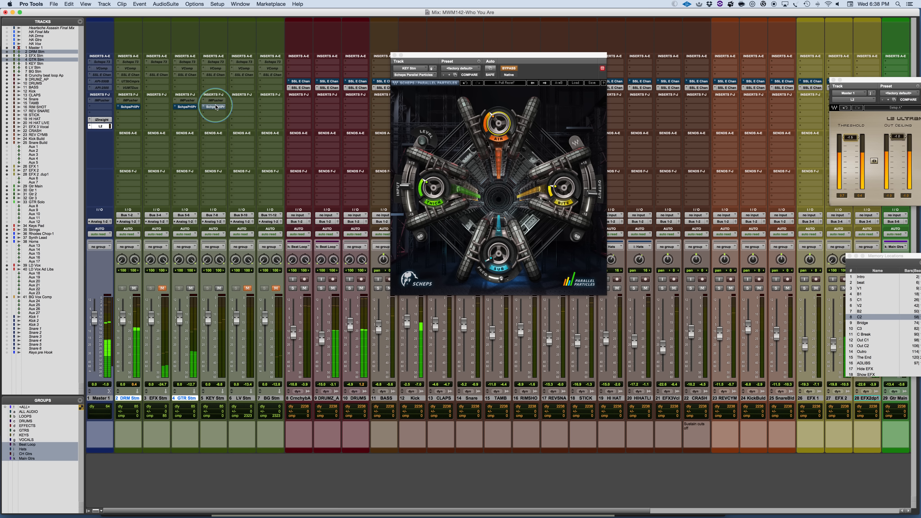
left_click(216, 107, "alt+super")
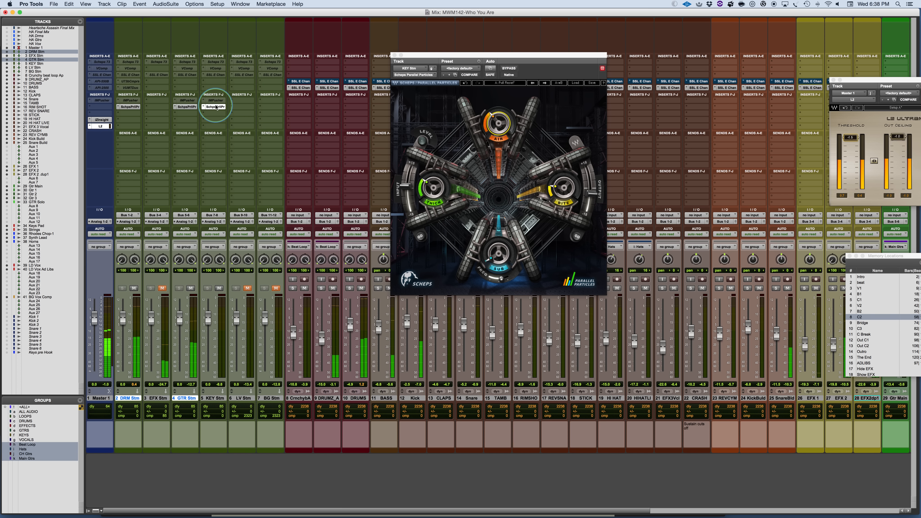
left_click(216, 107, "alt+super")
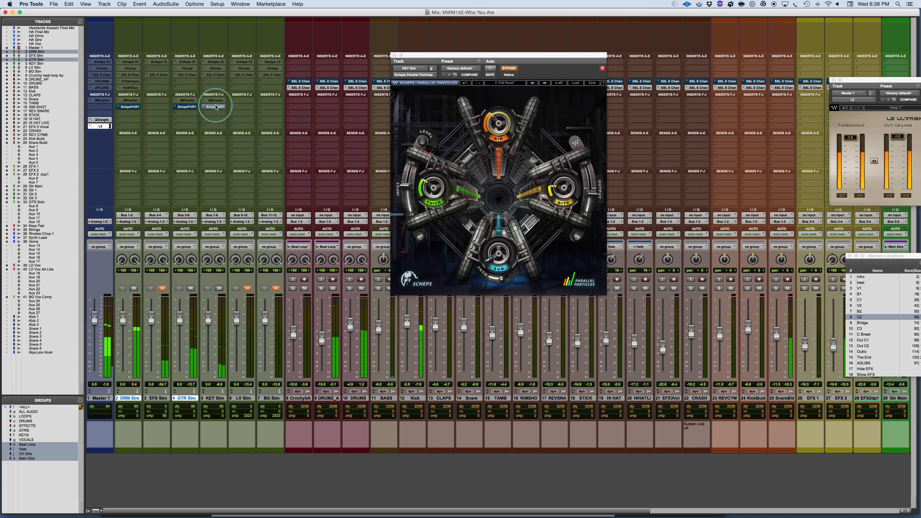
left_click(216, 107, "alt+super")
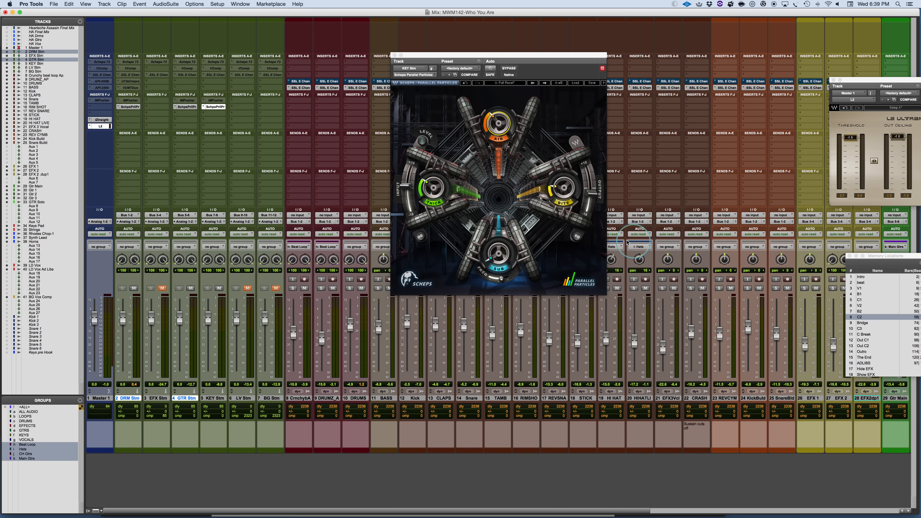
Link, unlink and relink the input and output levels in the KEY Stm plug-in
left_click(577, 236)
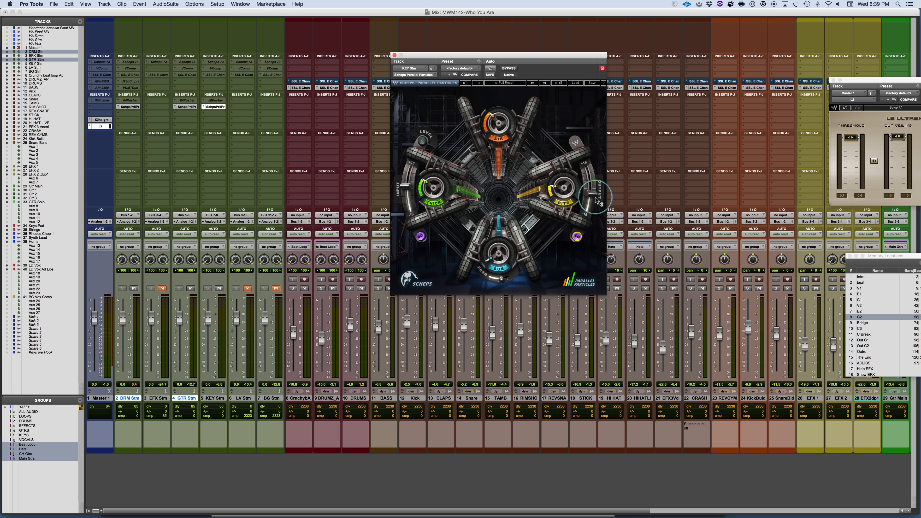
left_click(577, 237)
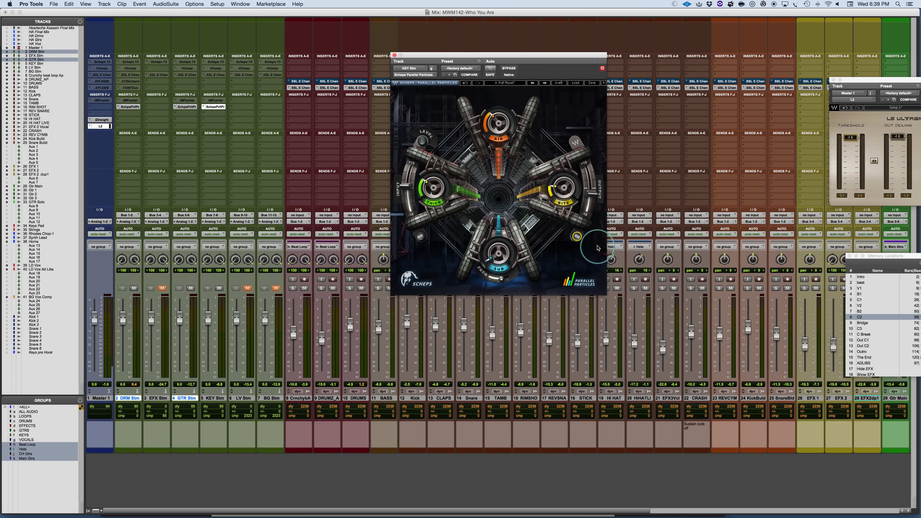
left_click(577, 236)
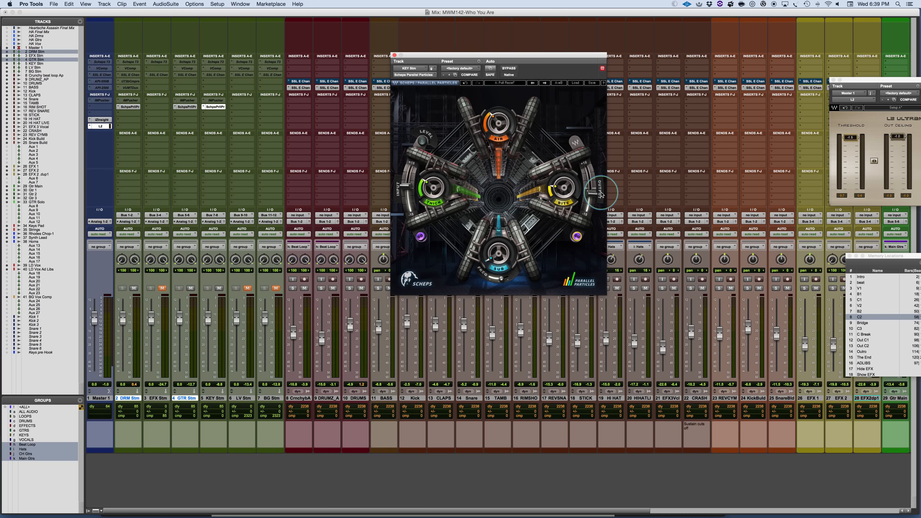
Switch to Microsoft PowerPoint
key("super+Tab")
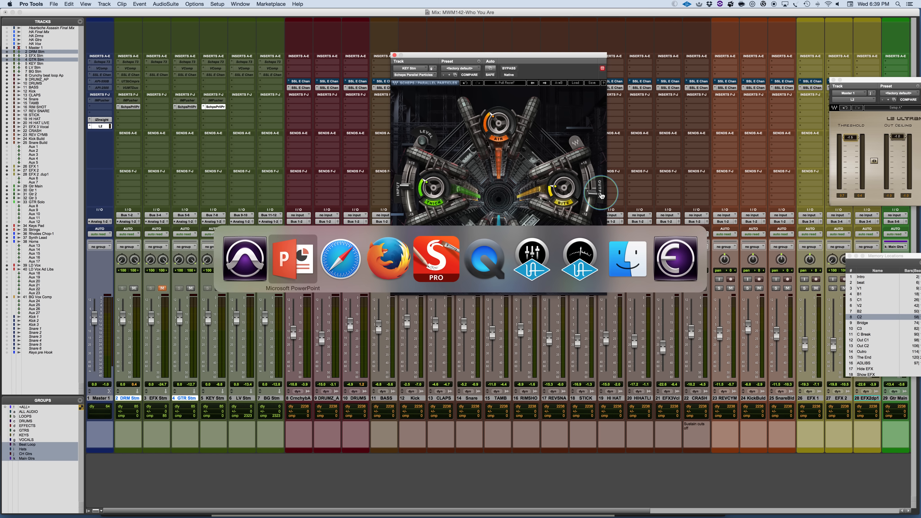